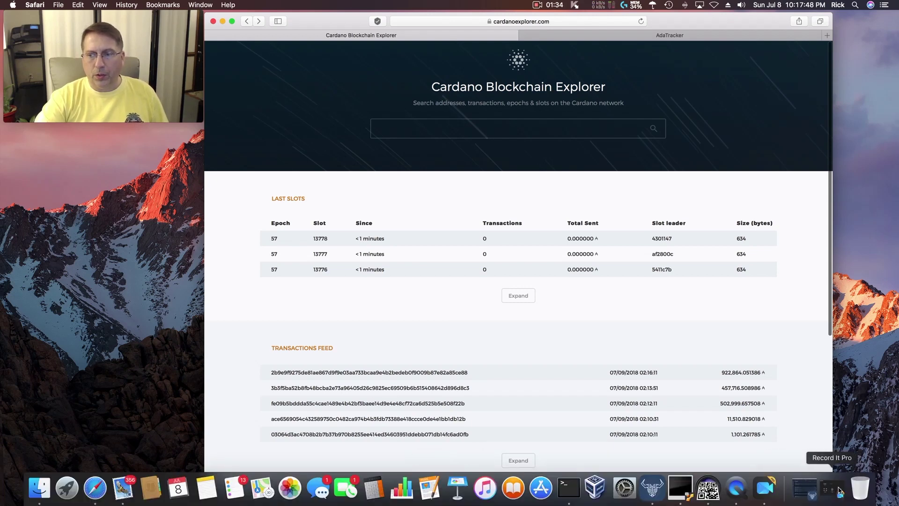
Bring QR Journal forward and scan the paper wallet's QR code with the camera
{"action": "left_click", "coordinate": [708, 488]}
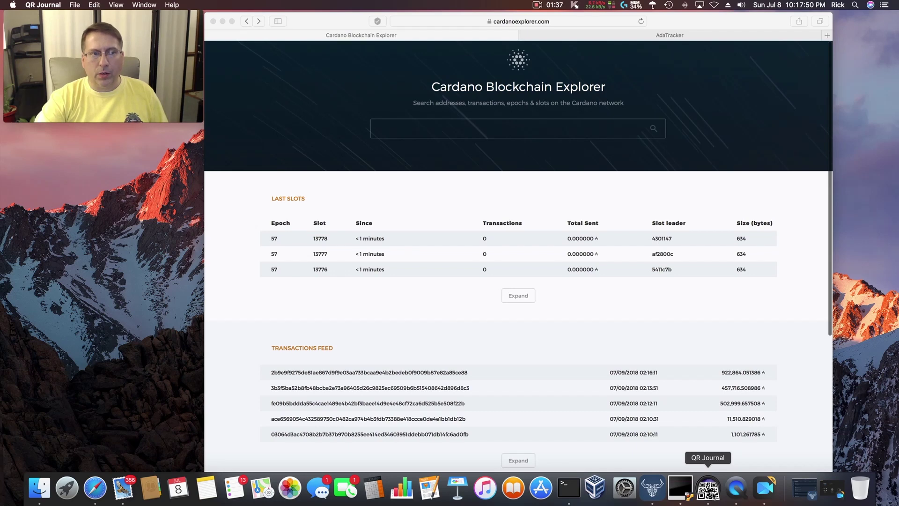
{"action": "left_click", "coordinate": [708, 488]}
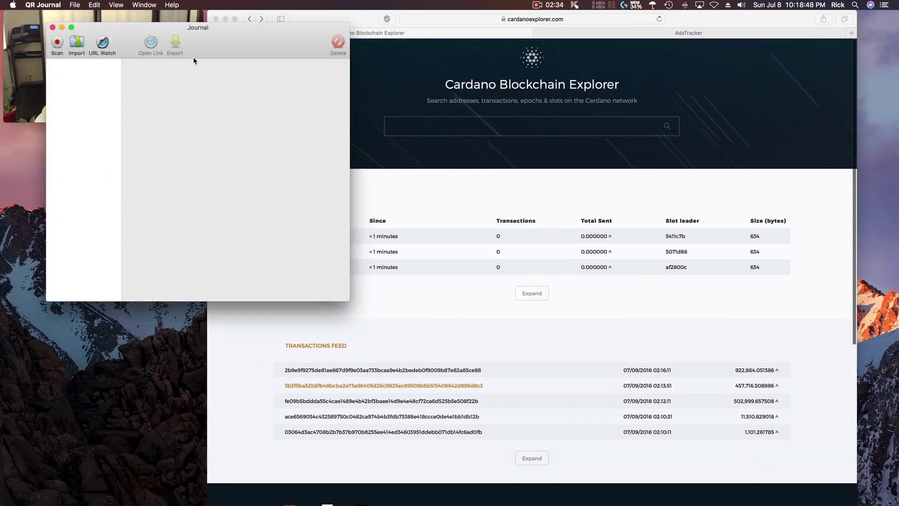
{"action": "left_click_drag", "start_coordinate": [207, 29], "coordinate": [449, 27]}
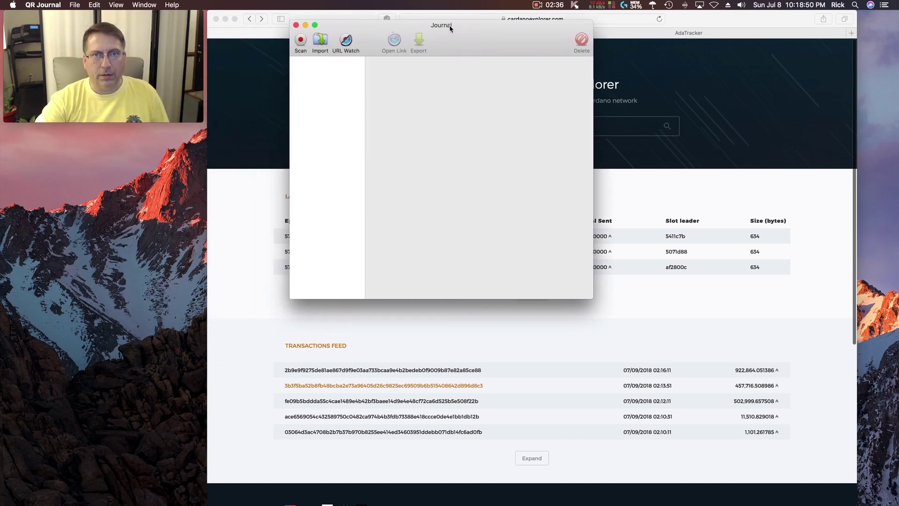
{"action": "left_click", "coordinate": [302, 41]}
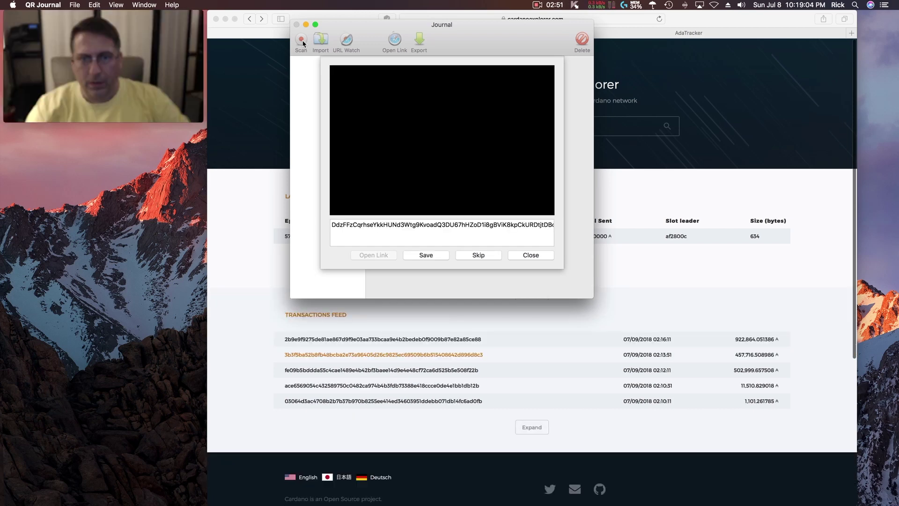
Copy the captured wallet address to the clipboard and close the scan sheet
{"action": "triple_click", "coordinate": [468, 226]}
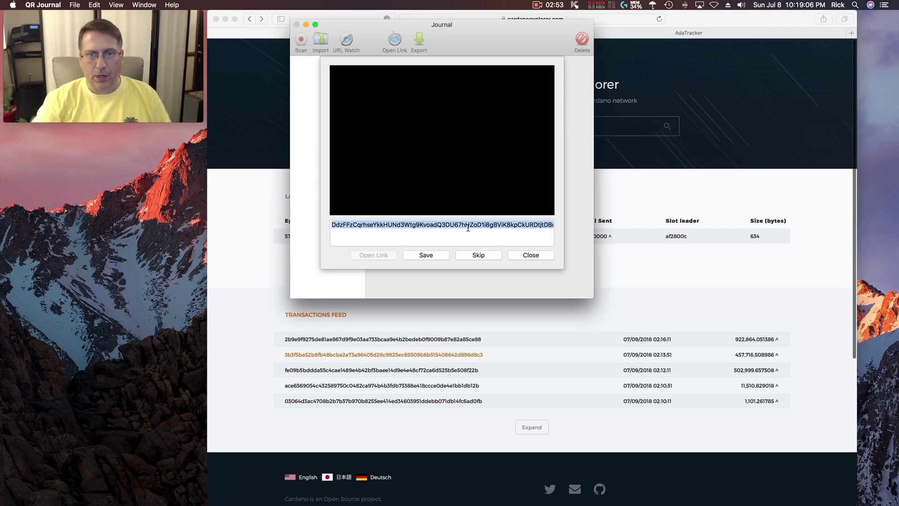
{"action": "right_click", "coordinate": [468, 226]}
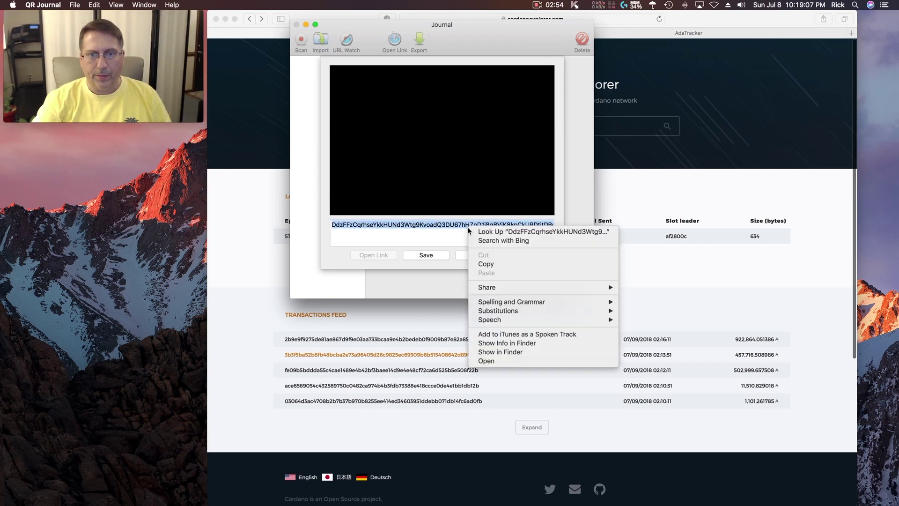
{"action": "left_click", "coordinate": [518, 264]}
{"action": "left_click", "coordinate": [531, 257]}
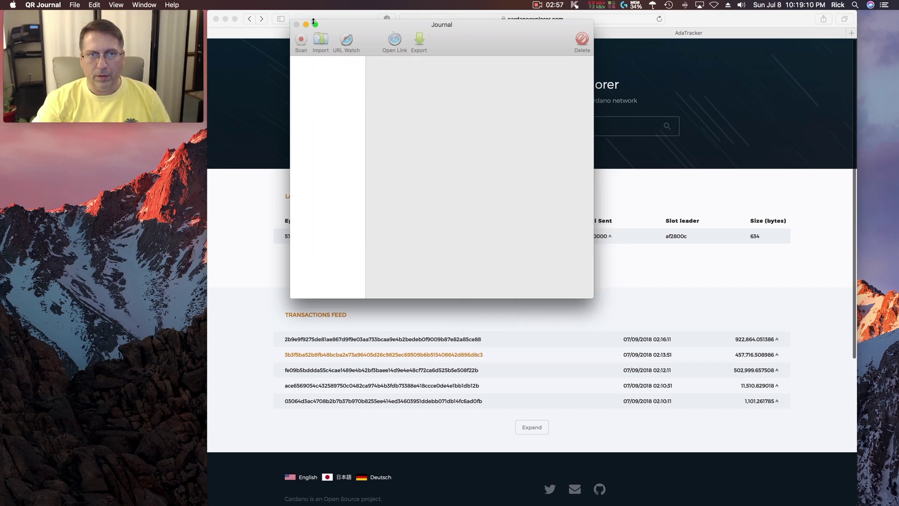
Search the copied address in Cardano Blockchain Explorer, showing one transaction and a 2.000000 final balance
{"action": "left_click", "coordinate": [298, 25]}
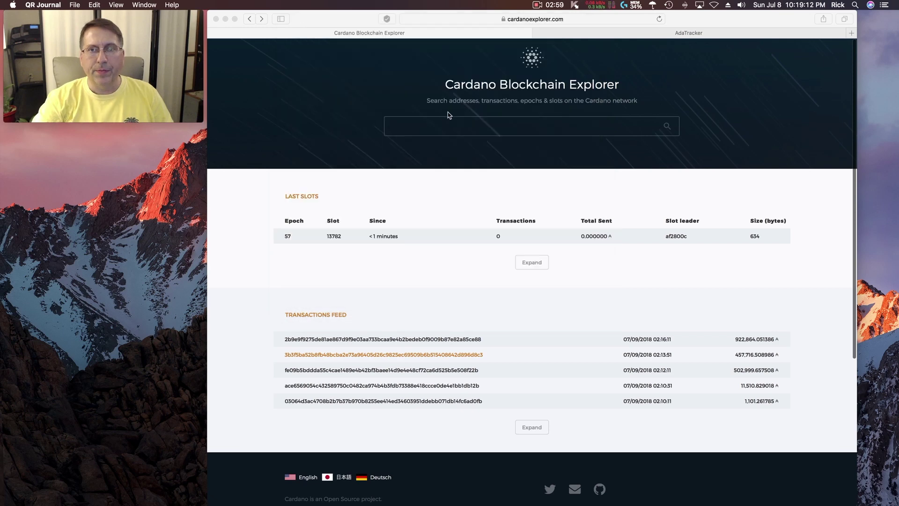
{"action": "left_click", "coordinate": [487, 126]}
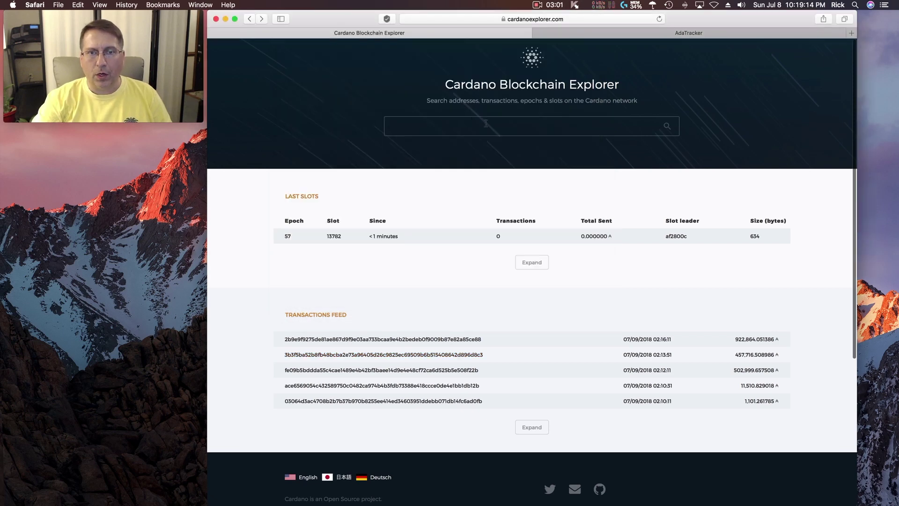
{"action": "left_click", "coordinate": [486, 126]}
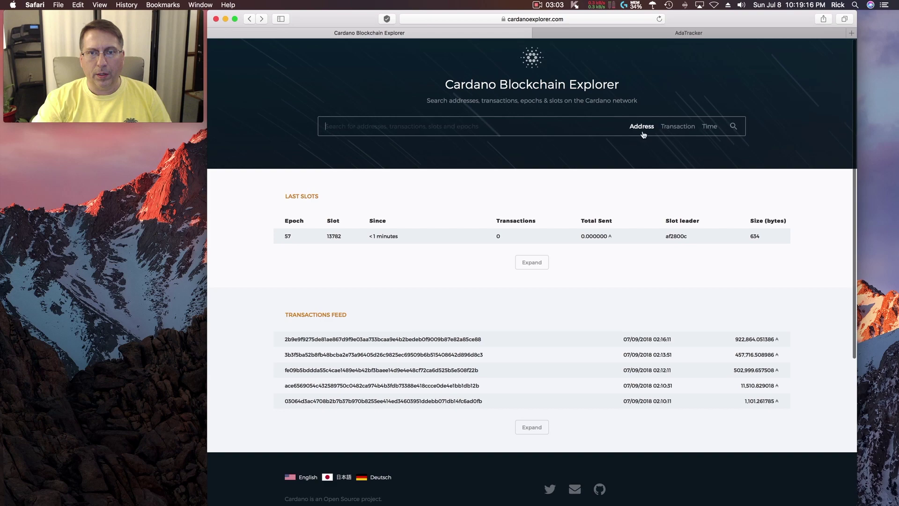
{"action": "right_click", "coordinate": [528, 128]}
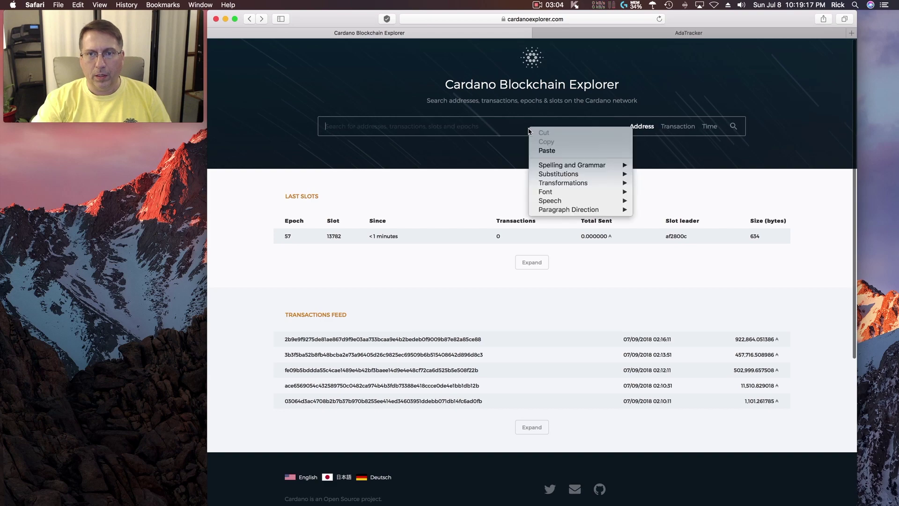
{"action": "left_click", "coordinate": [547, 150]}
{"action": "key", "text": "Return"}
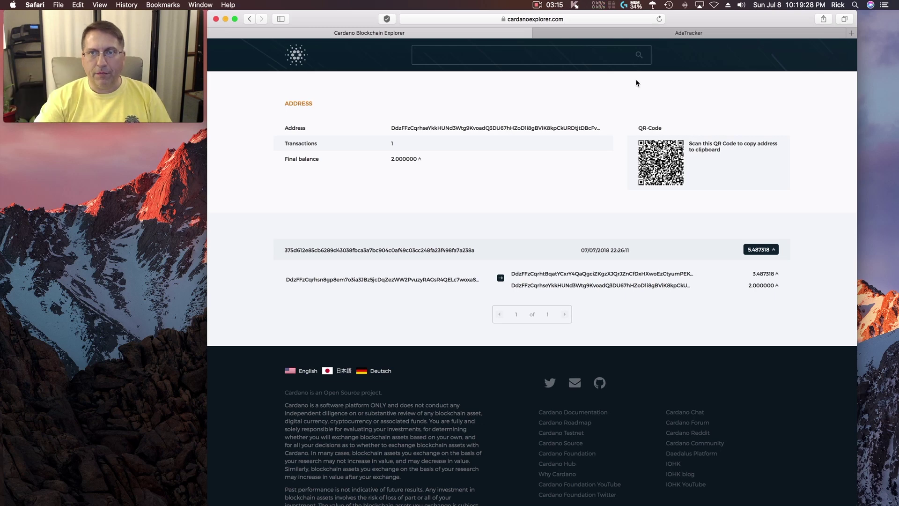
{"action": "left_click", "coordinate": [653, 33]}
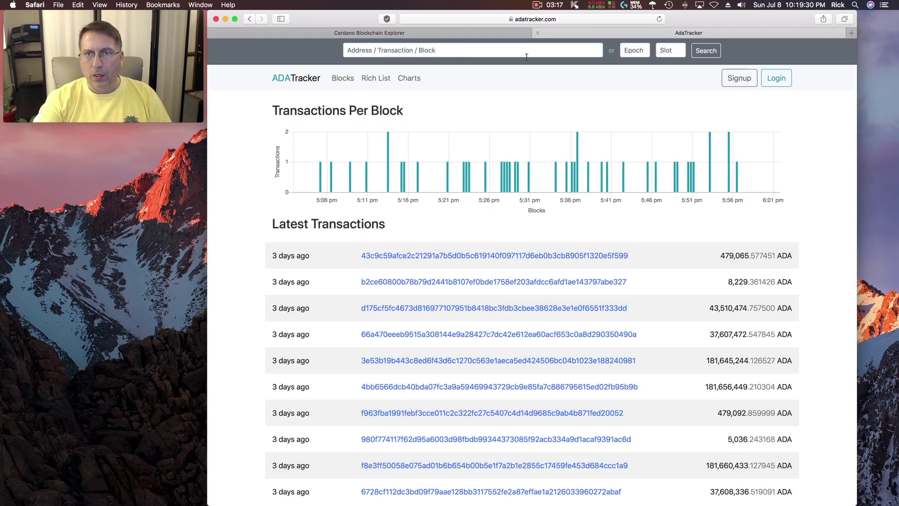
Search the same address in AdaTracker, confirming a 2.000000 ADA balance and one transaction
{"action": "left_click", "coordinate": [440, 51]}
{"action": "right_click", "coordinate": [440, 52]}
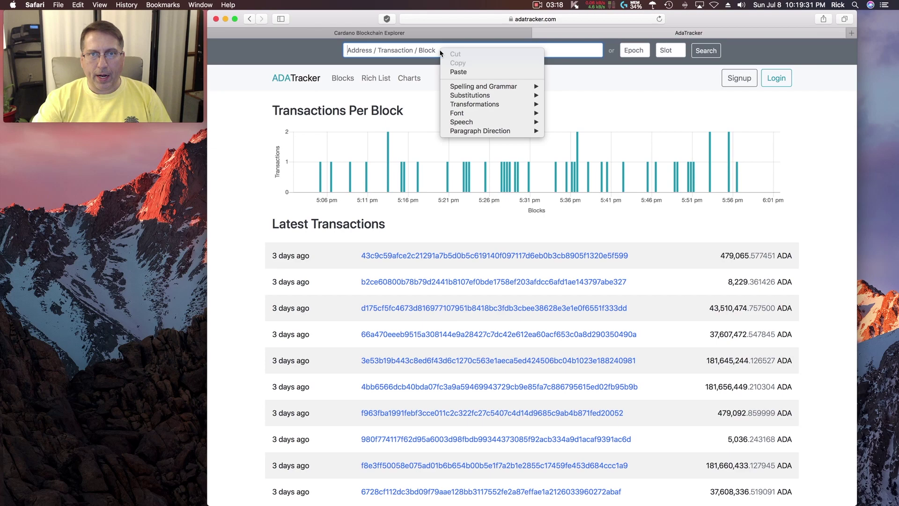
{"action": "left_click", "coordinate": [469, 71]}
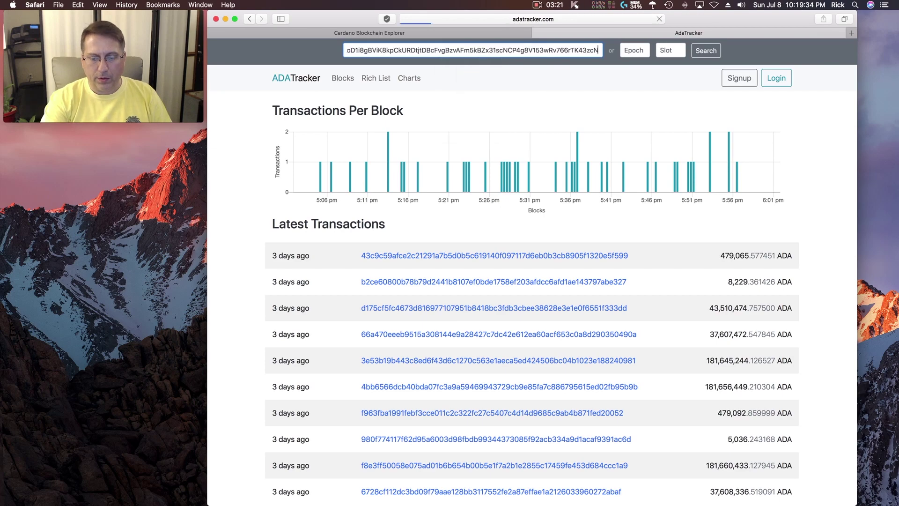
{"action": "key", "text": "Return"}
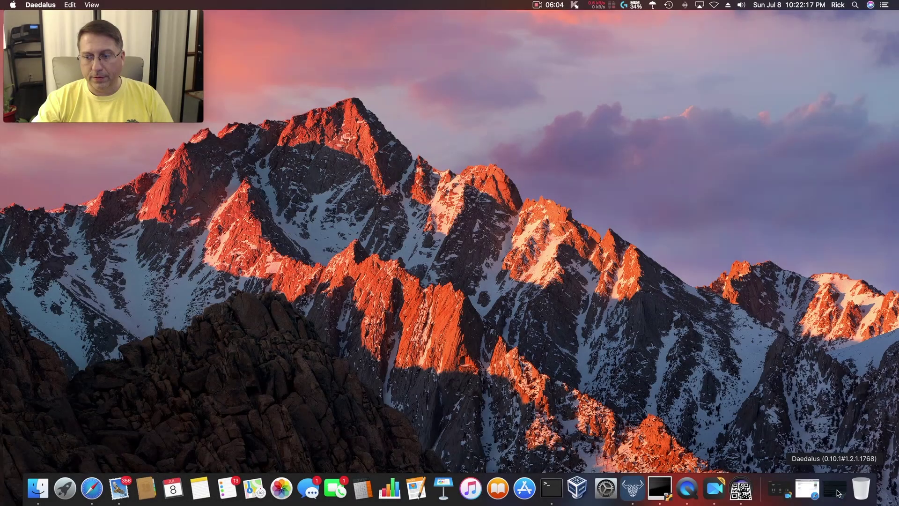
From the Daedalus wallet list, add a wallet and choose Restore to reach the Restore a Wallet dialog
{"action": "left_click", "coordinate": [829, 488]}
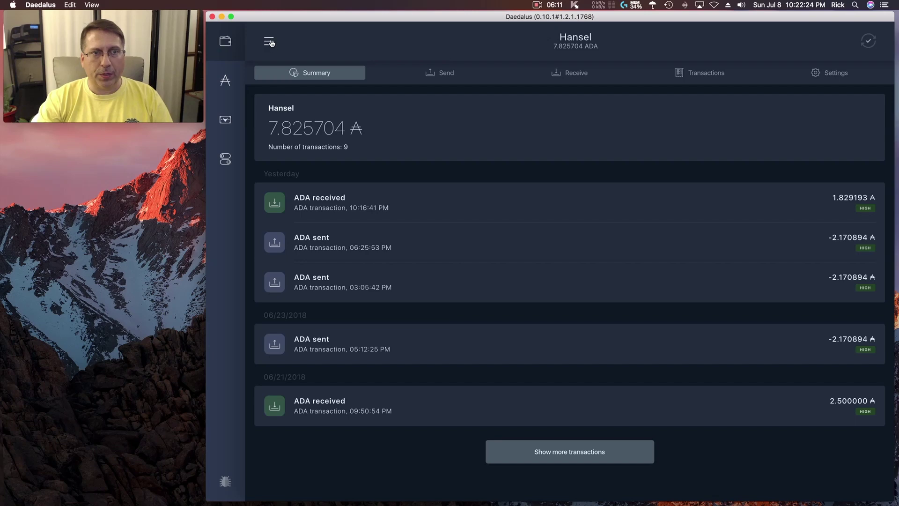
{"action": "left_click", "coordinate": [270, 42]}
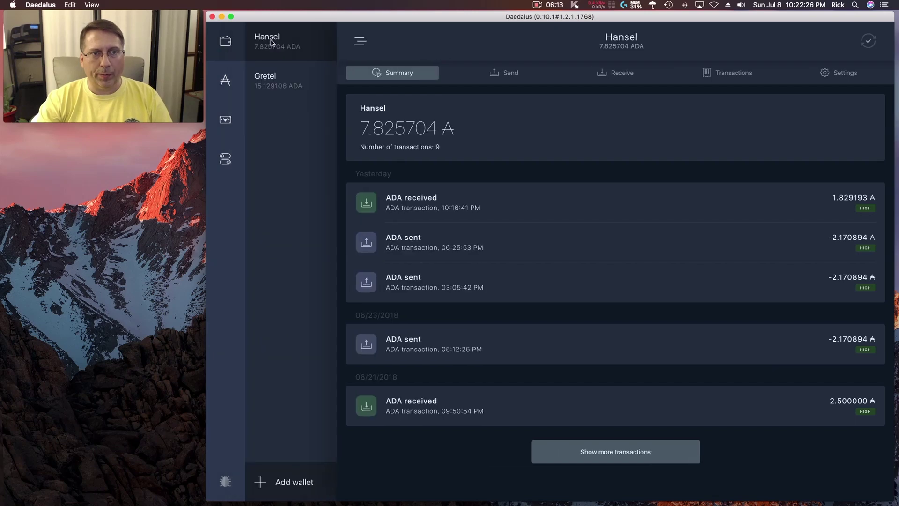
{"action": "left_click", "coordinate": [281, 484]}
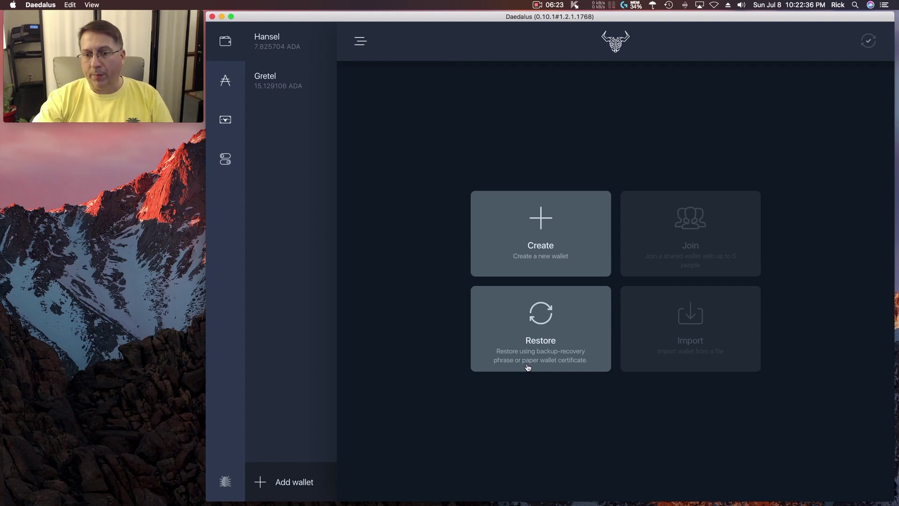
{"action": "left_click", "coordinate": [551, 337]}
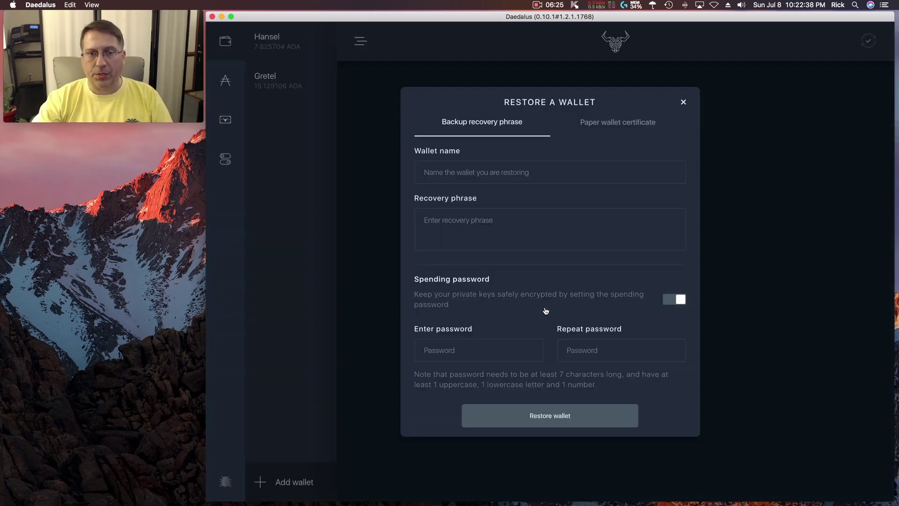
Choose the paper wallet certificate restore and name the wallet 'Paper Wallet'
{"action": "left_click", "coordinate": [614, 124]}
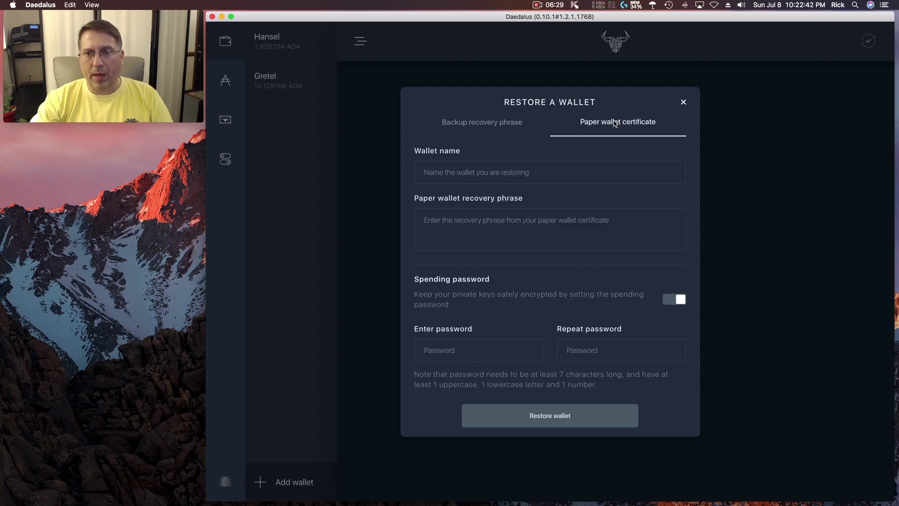
{"action": "left_click", "coordinate": [494, 175]}
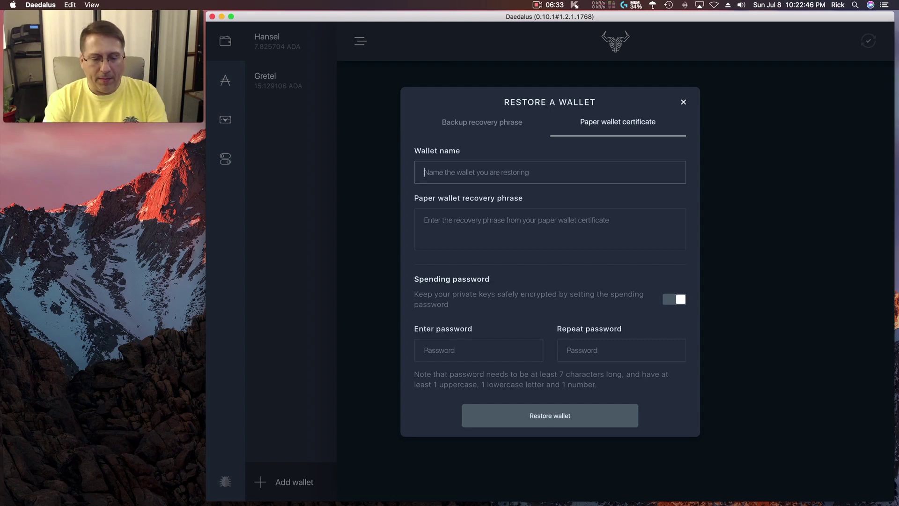
{"action": "type", "text": "Paper Wal"}
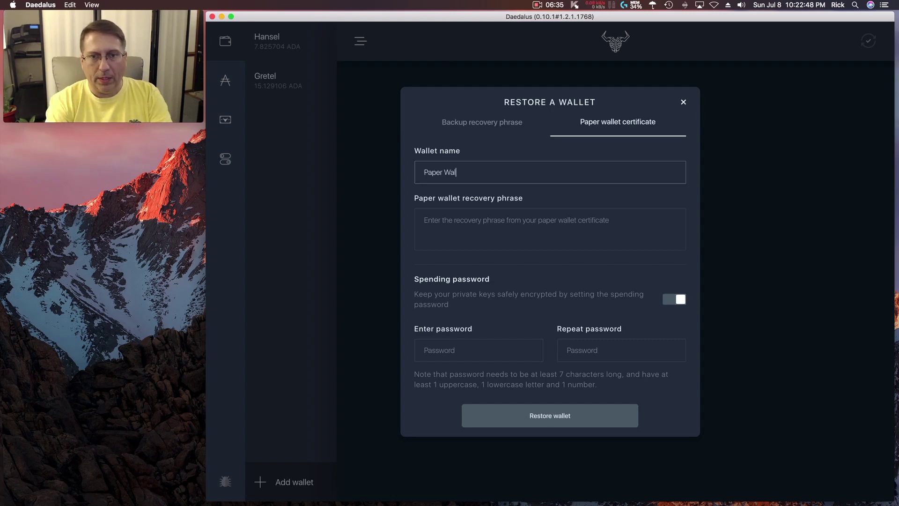
{"action": "type", "text": "let"}
{"action": "key", "text": "Tab"}
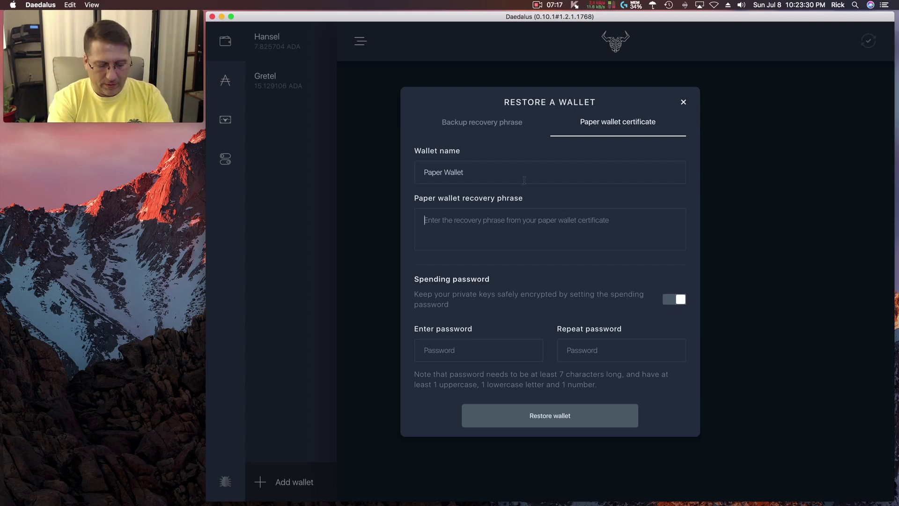
{"action": "type", "text": "easts"}
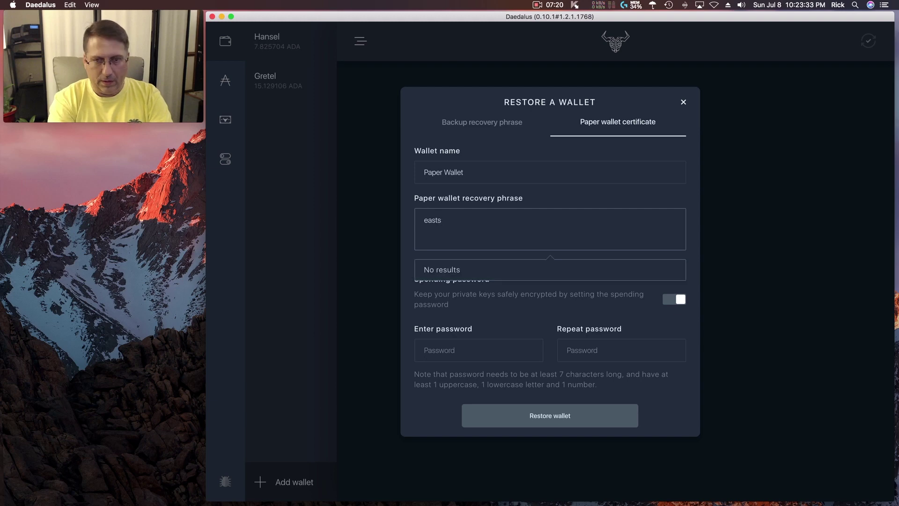
{"action": "key", "text": "BackSpace"}
{"action": "key", "text": "Return"}
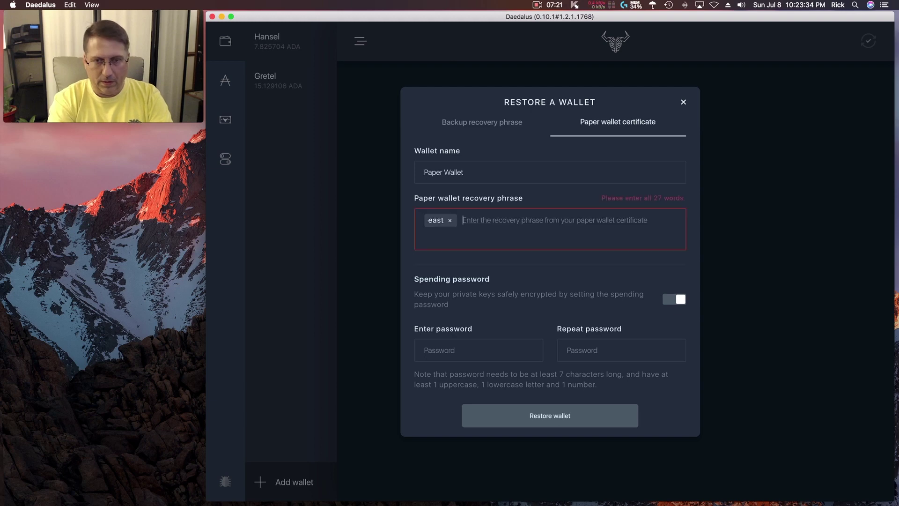
{"action": "type", "text": "salon"}
{"action": "key", "text": "Return"}
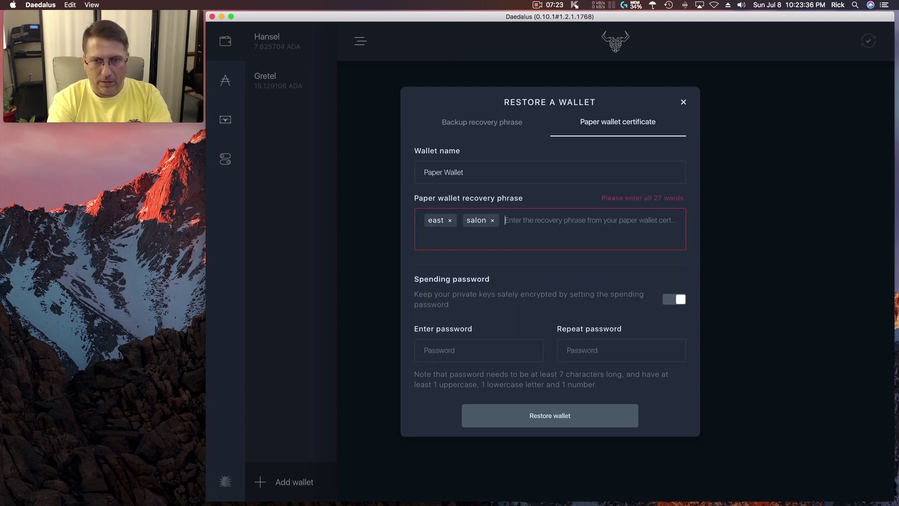
{"action": "type", "text": "team"}
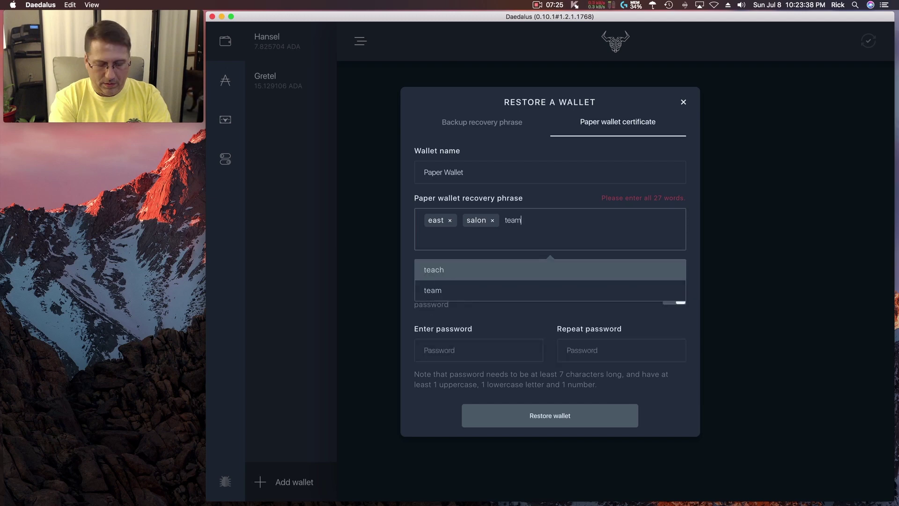
{"action": "key", "text": "Return"}
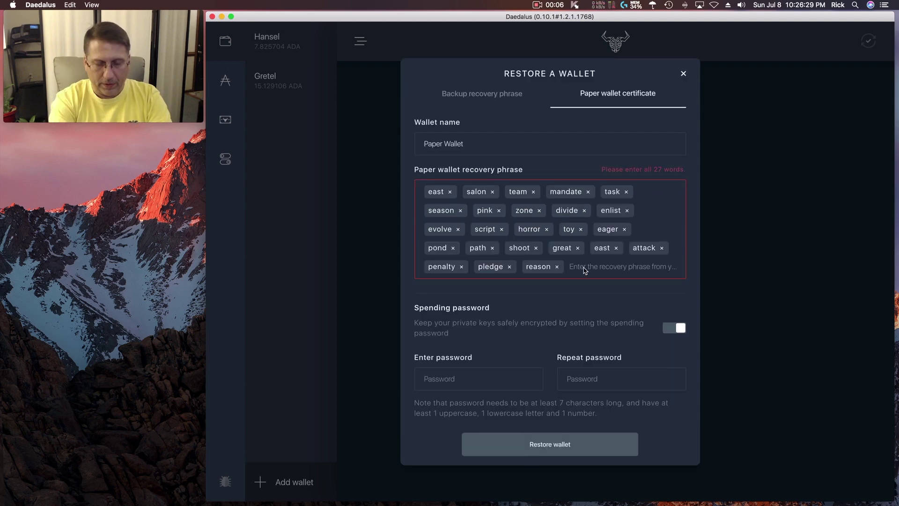
{"action": "type", "text": "appea"}
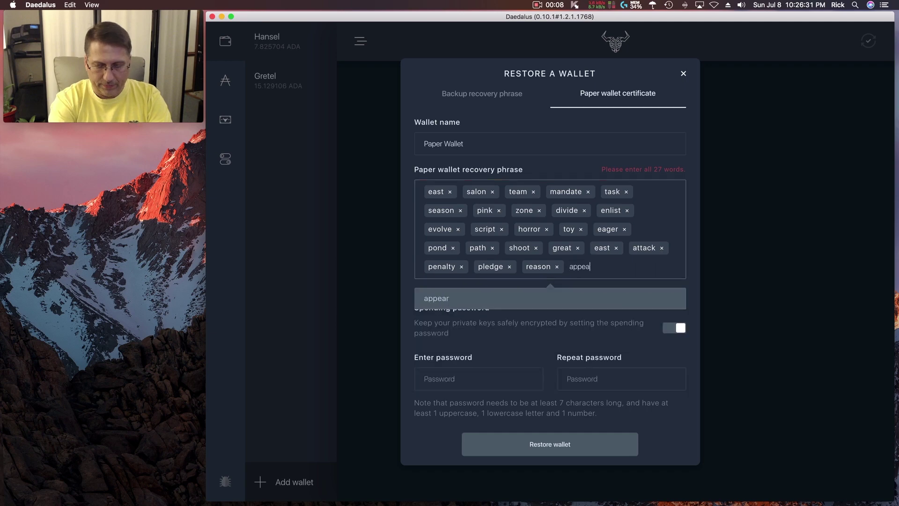
{"action": "type", "text": "rd"}
{"action": "key", "text": "BackSpace"}
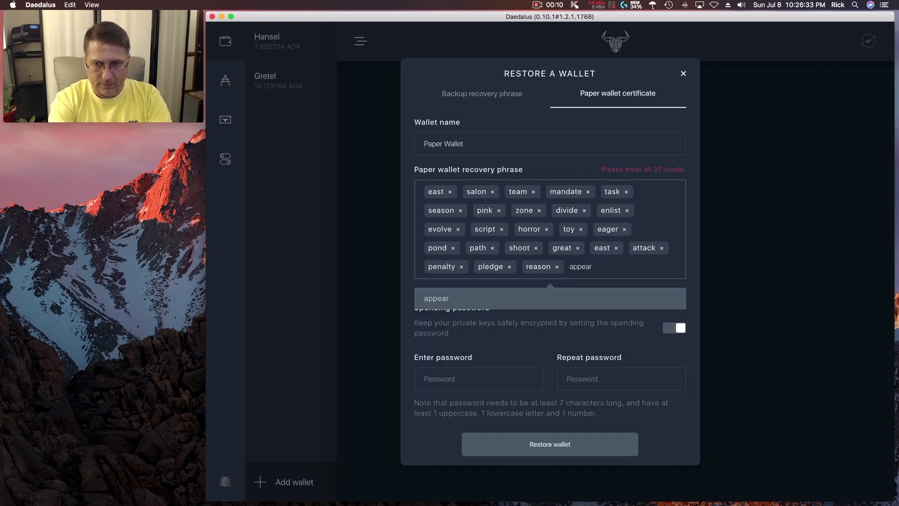
{"action": "key", "text": "Return"}
{"action": "type", "text": "blin"}
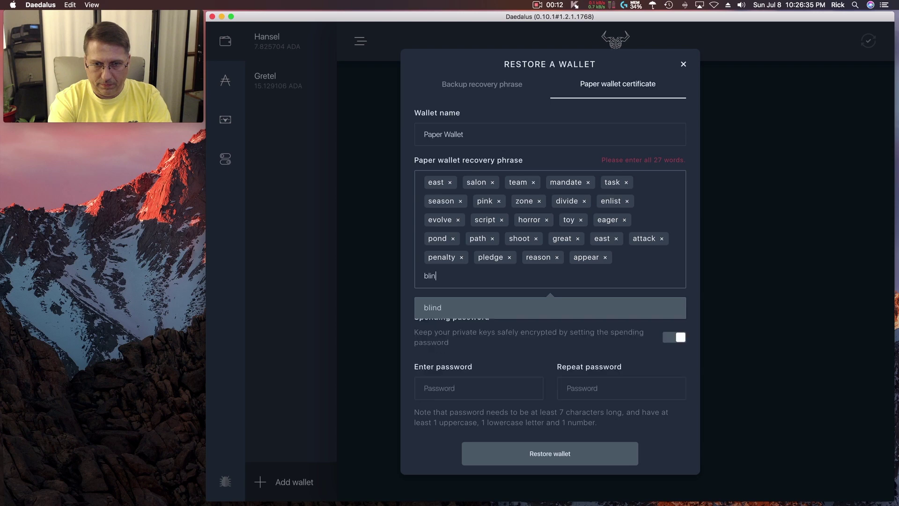
{"action": "type", "text": "d"}
{"action": "key", "text": "Return"}
{"action": "type", "text": "like"}
{"action": "key", "text": "Return"}
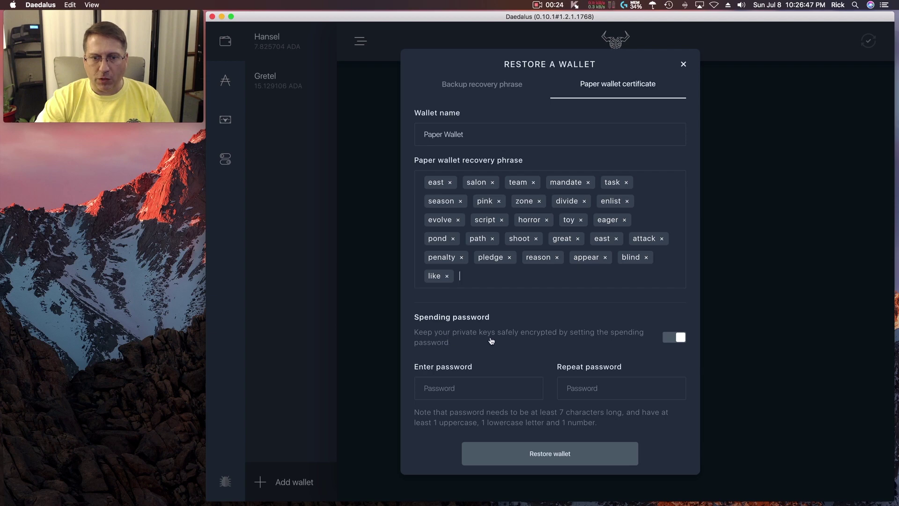
Set matching spending passwords in both fields and start restoring the paper wallet
{"action": "left_click", "coordinate": [680, 339]}
{"action": "left_click", "coordinate": [673, 378]}
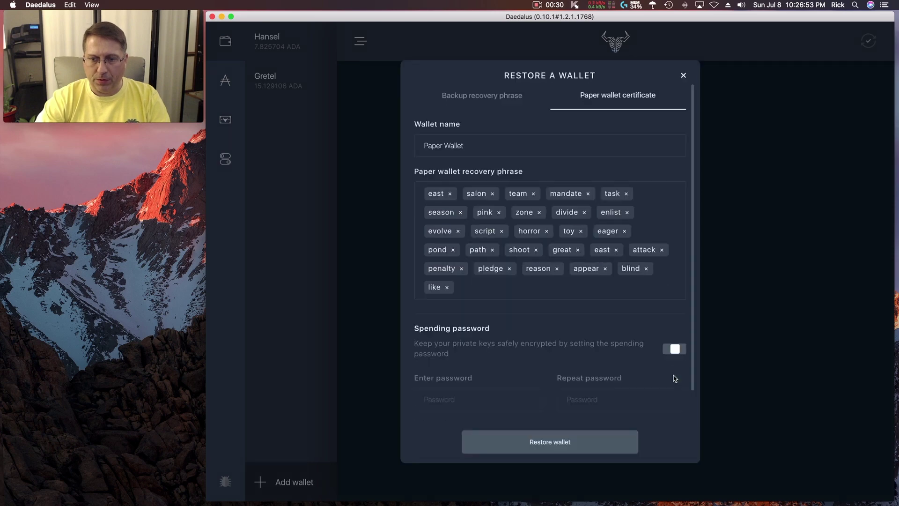
{"action": "left_click", "coordinate": [492, 388]}
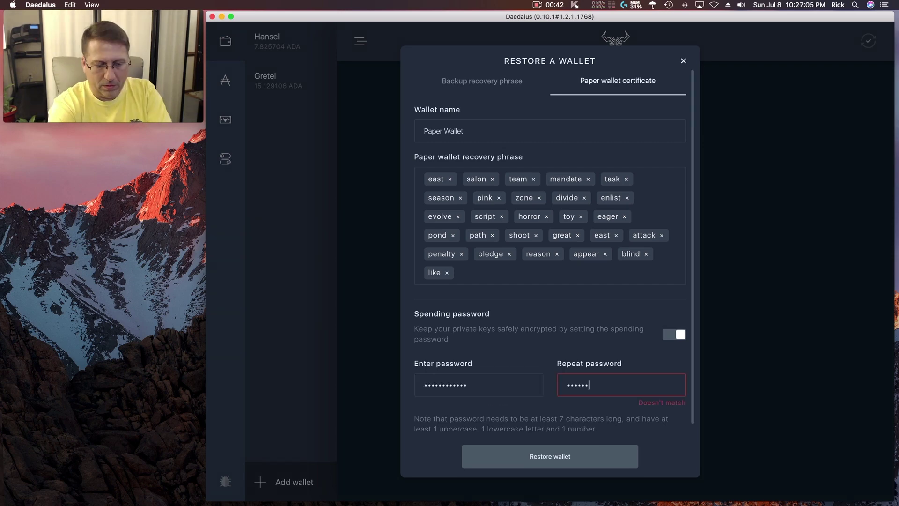
{"action": "type", "text": "•"}
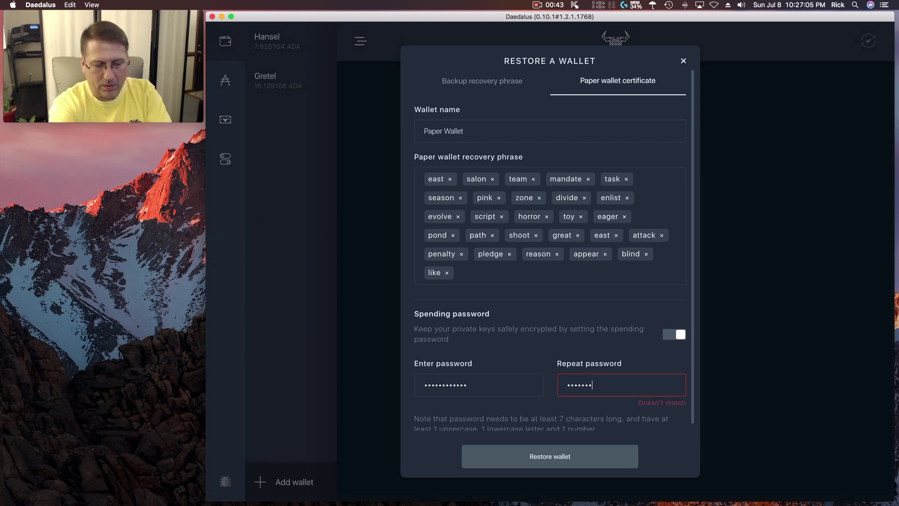
{"action": "type", "text": "•"}
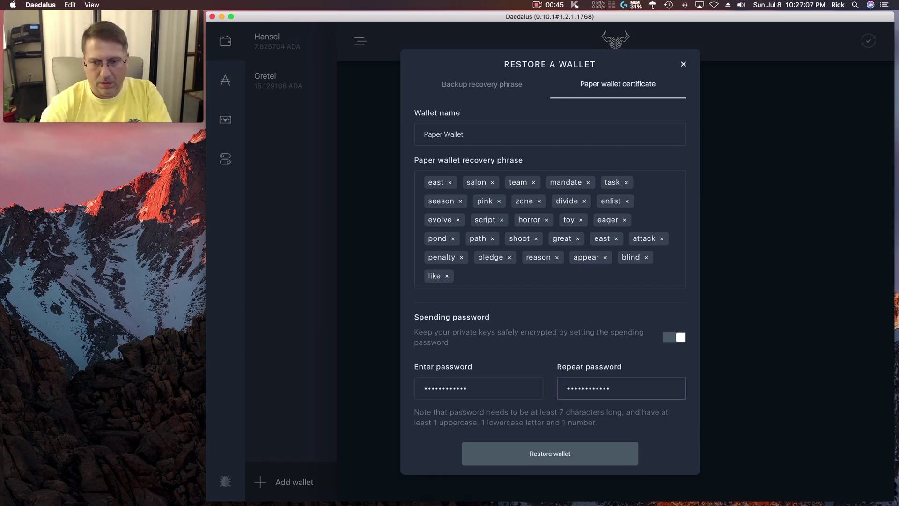
{"action": "left_click", "coordinate": [550, 456]}
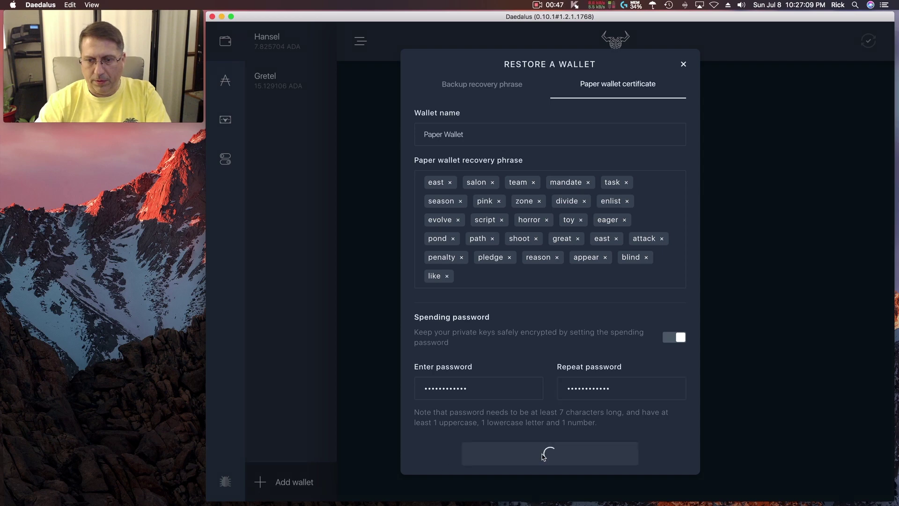